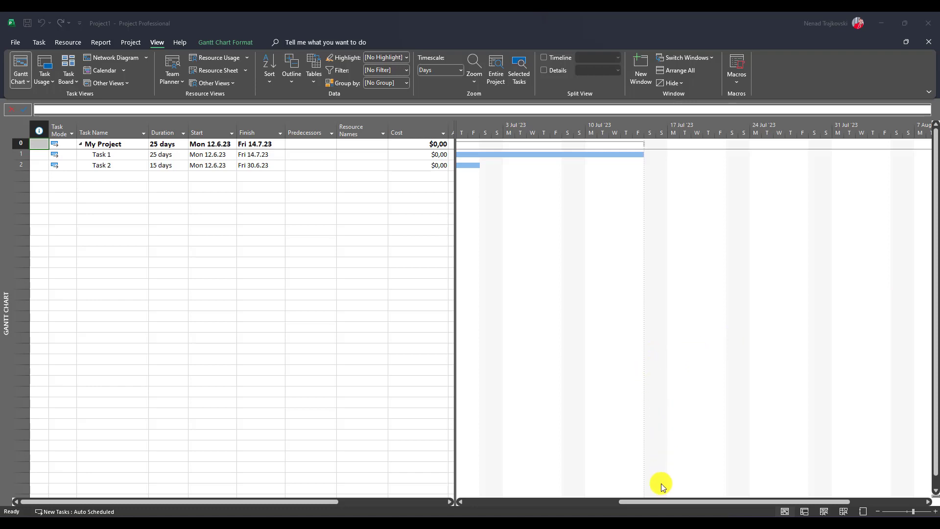
- Make Task 2 follow Task 1 by entering 1 as its predecessor
drag(654, 500, 538, 504)
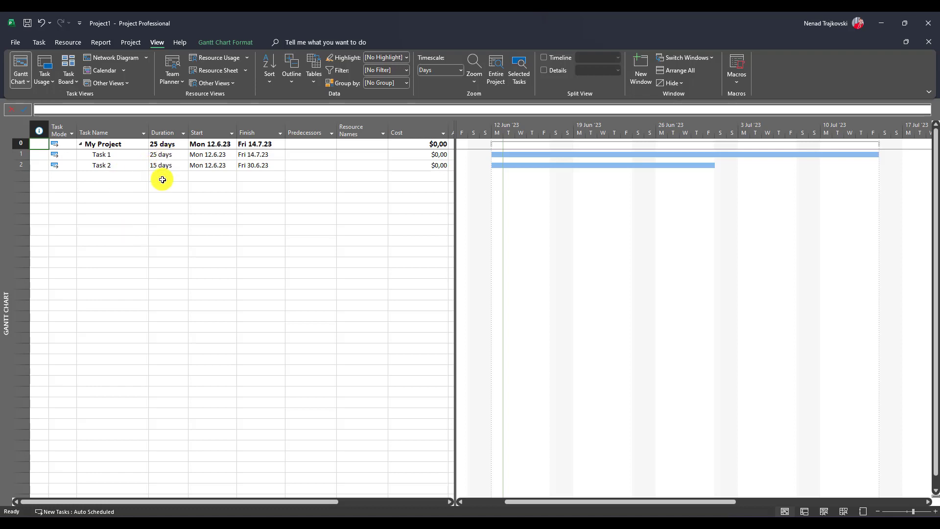
click(300, 167)
text(1)
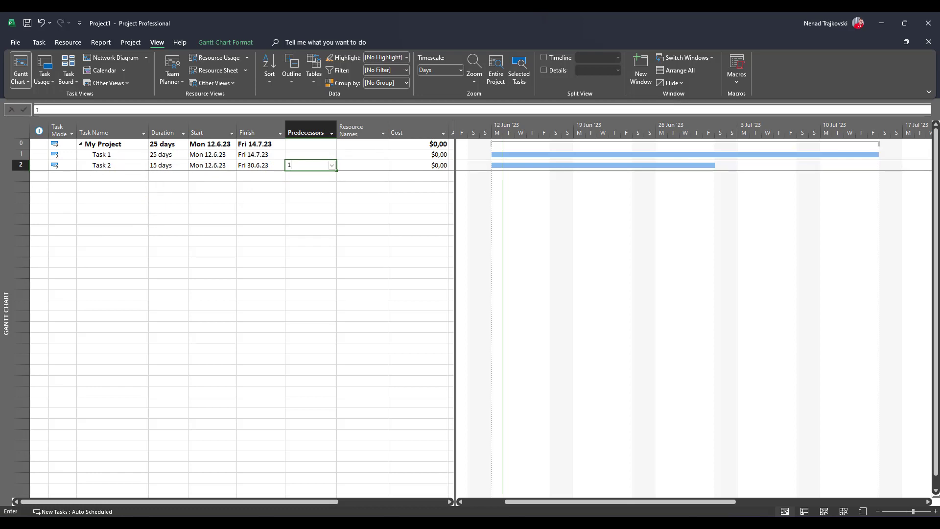
key(Return)
- Add a new task named 'Task 3' in the row below Task 2
key(Left)
key(Left)
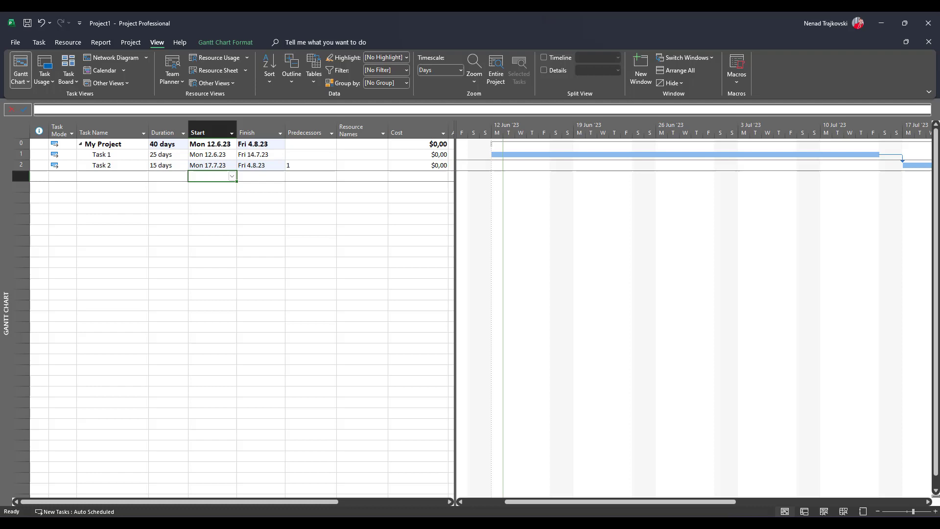
click(212, 165)
key(Left)
key(Down)
key(Left)
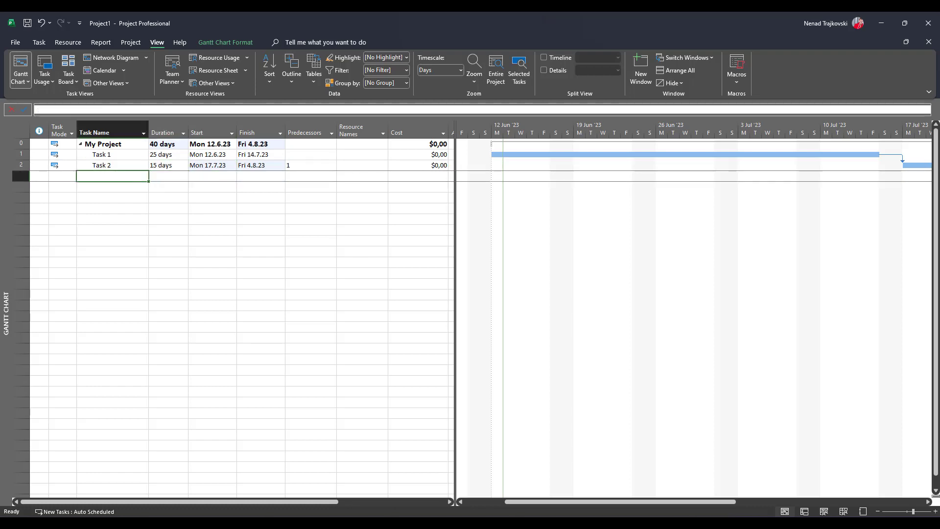
text(Task 3)
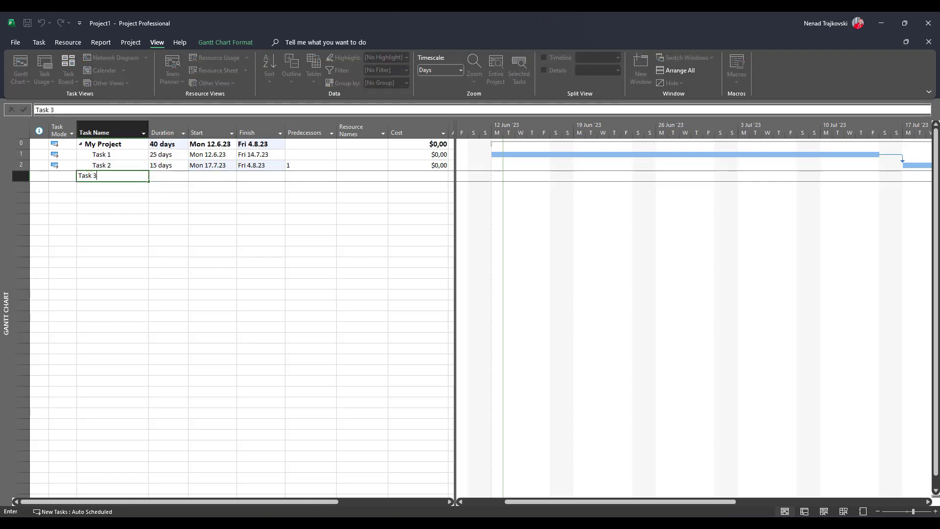
key(Tab)
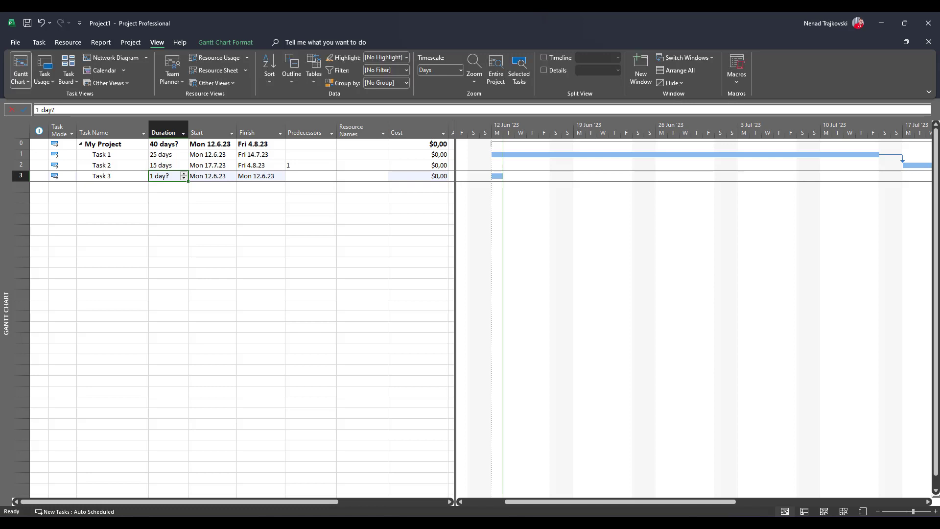
- Keep Task 3 at 1 day and make it follow Task 2
key(BackSpace)
key(Tab)
key(Tab)
key(Tab)
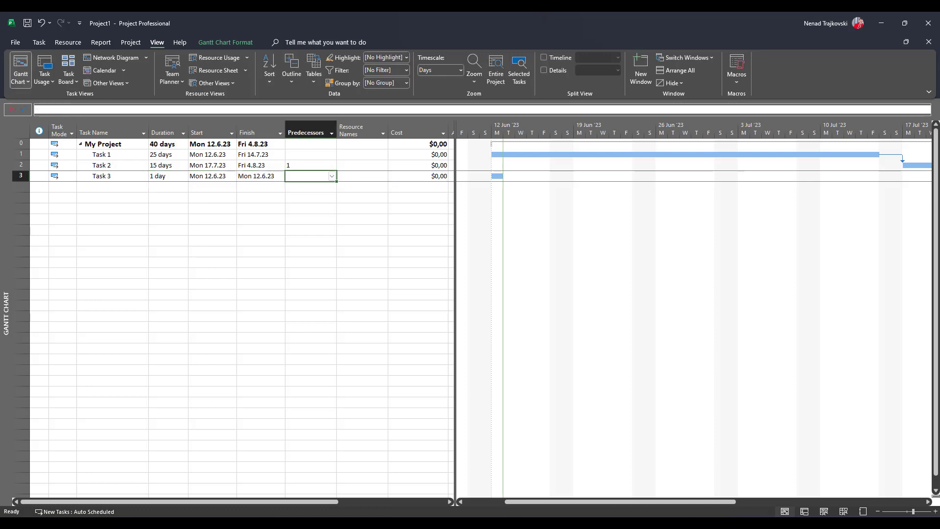
text(2)
key(Return)
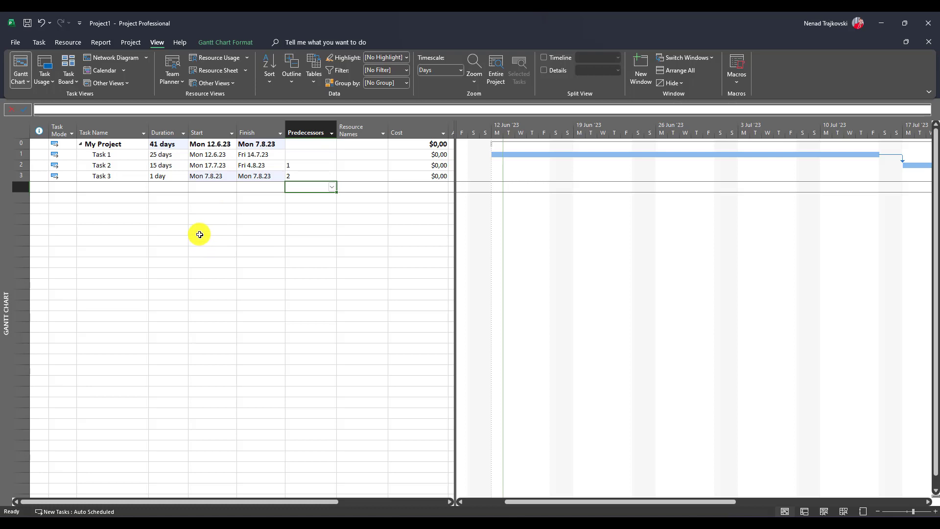
click(167, 165)
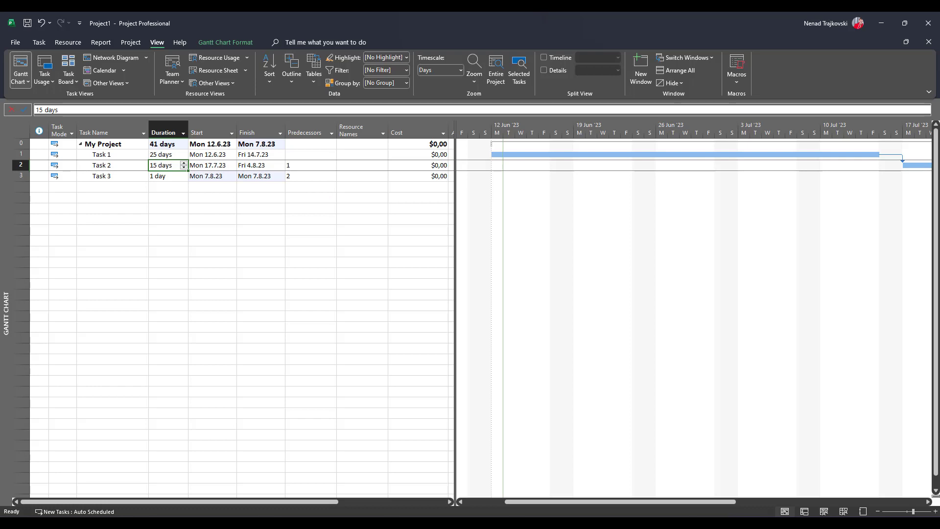
- Change Task 2's duration to 2 days, moving Task 3 to Wed 19.7.23
text(2)
key(Return)
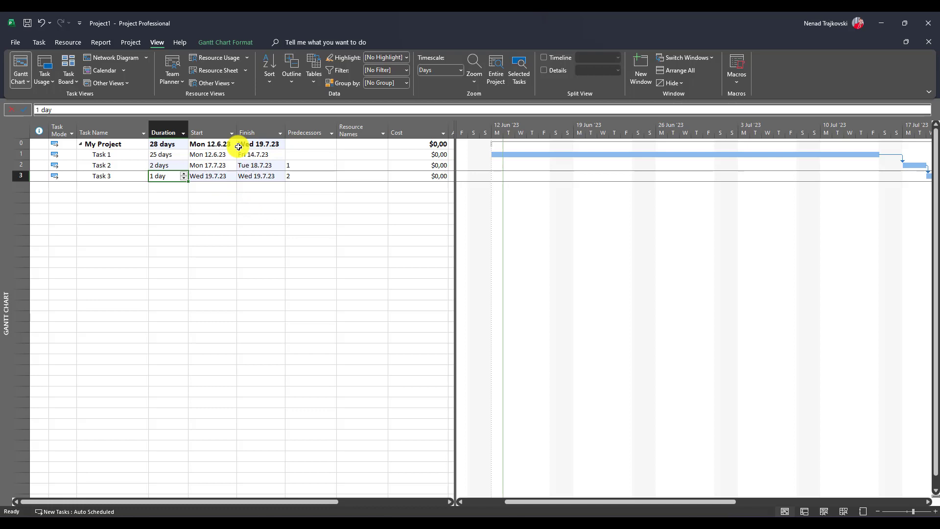
- Review John's and Mary's standard rates on the Resource Sheet, then return to the Gantt chart
click(229, 70)
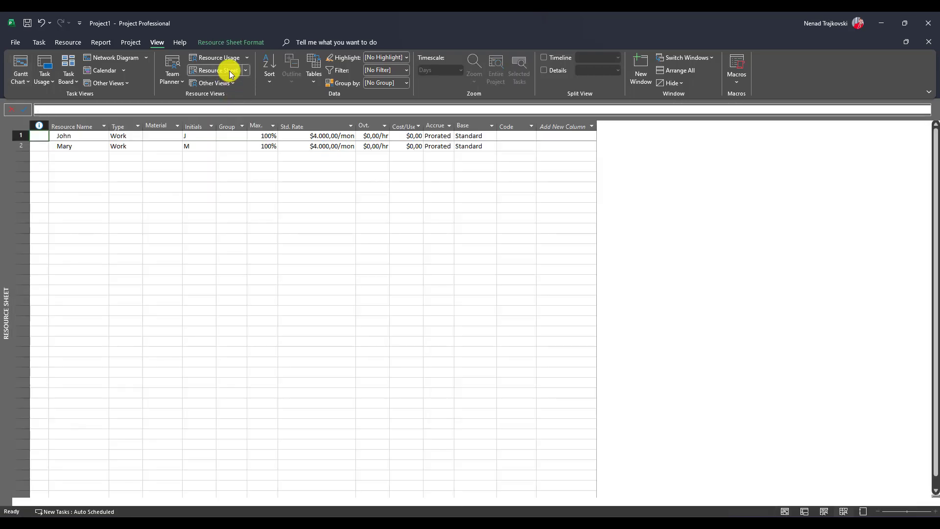
click(329, 139)
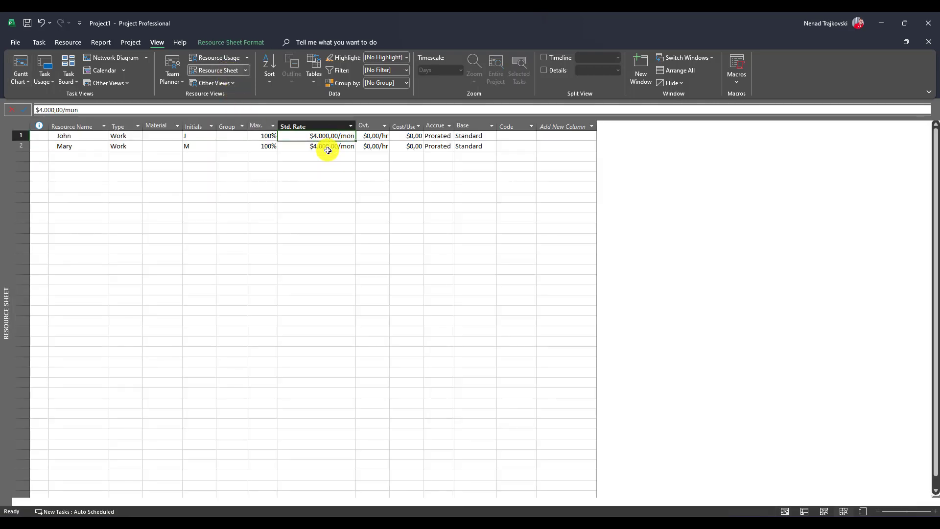
click(328, 146)
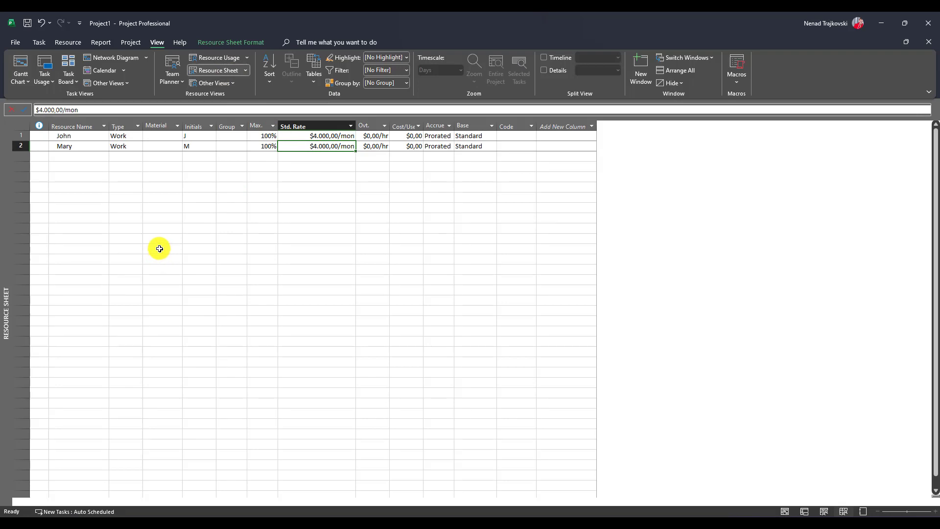
click(30, 64)
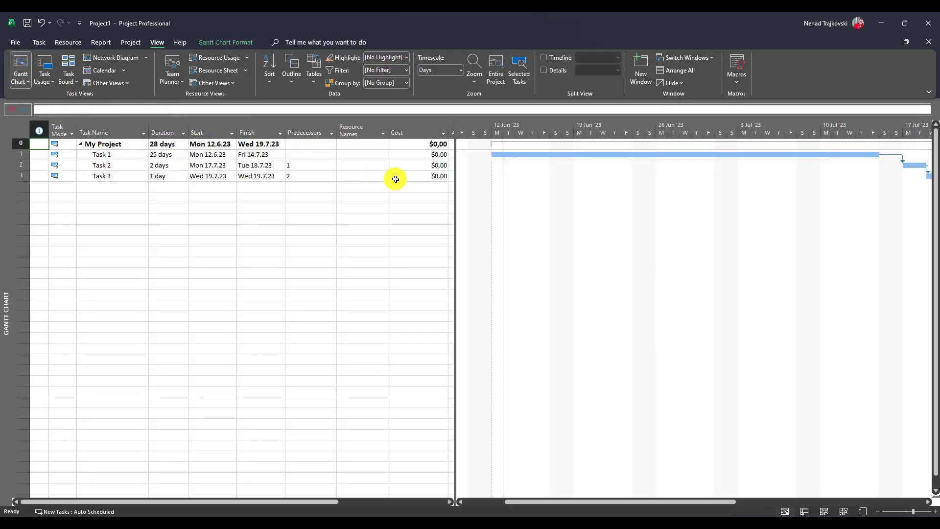
- Assign John as the resource for Task 1, Task 2 and Task 3
click(380, 156)
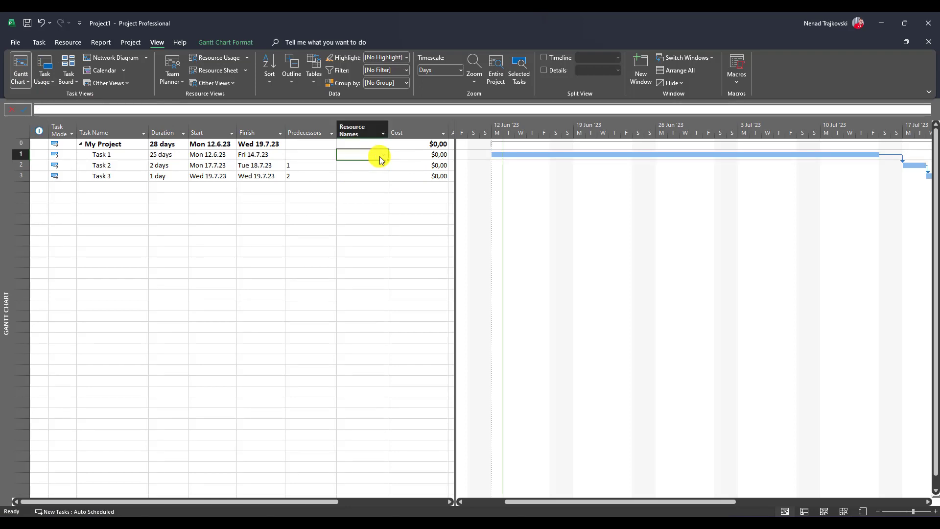
click(384, 157)
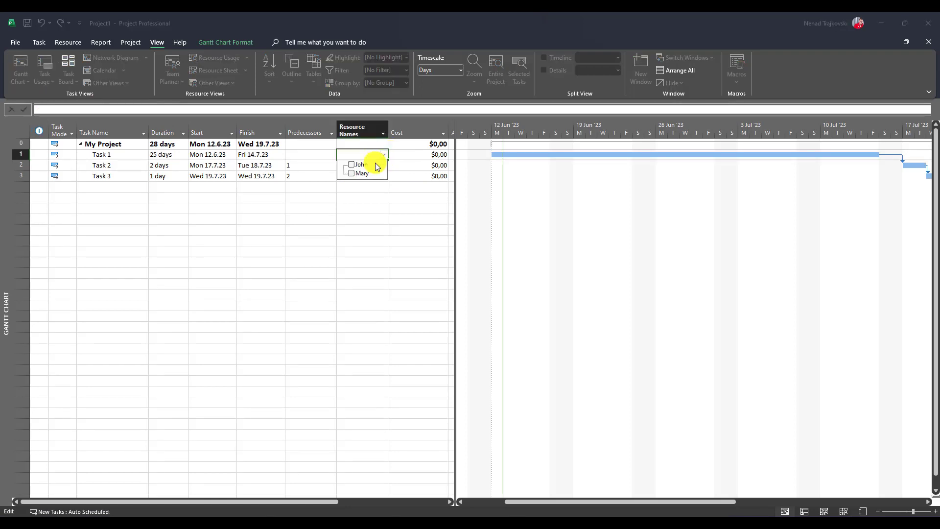
click(359, 165)
key(Return)
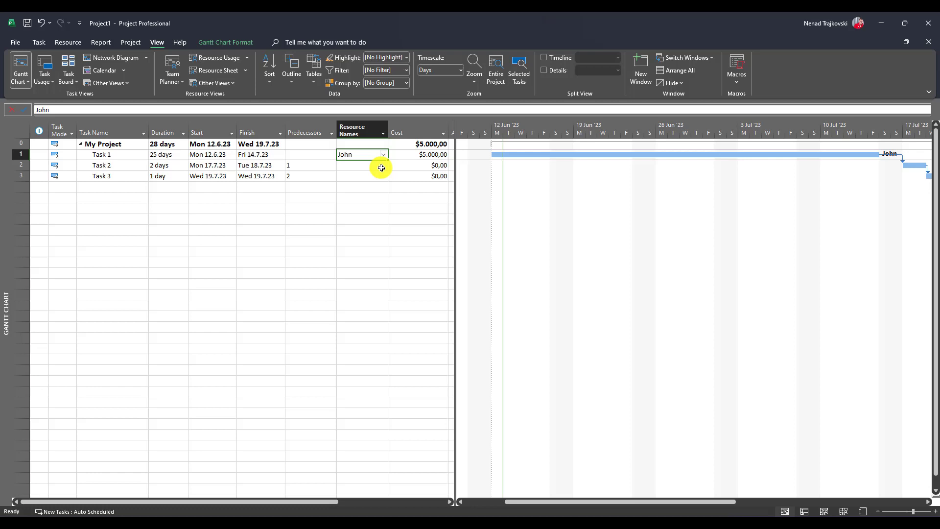
click(383, 166)
click(384, 164)
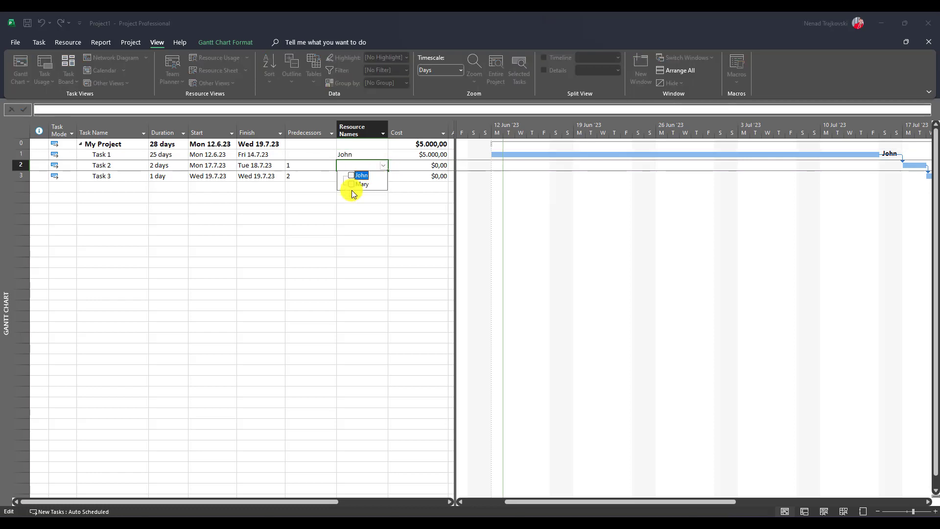
click(357, 177)
key(Return)
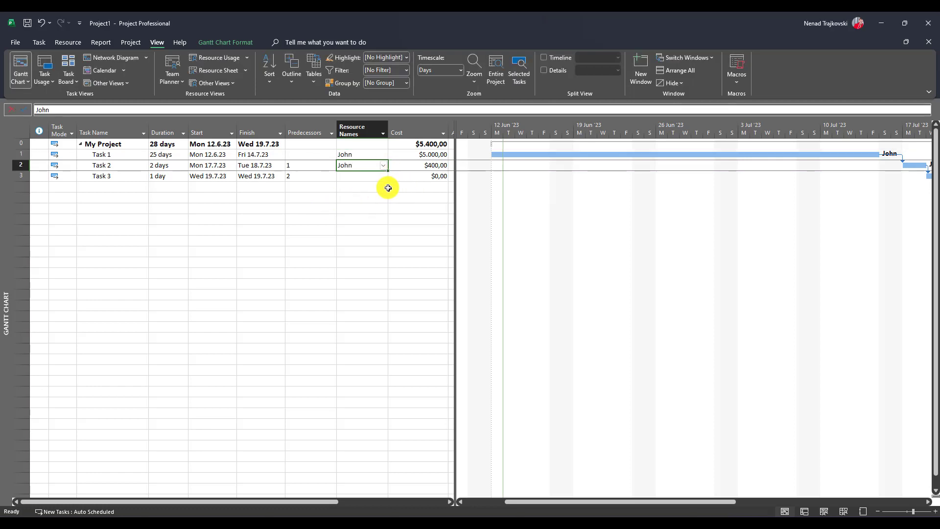
click(386, 177)
click(384, 176)
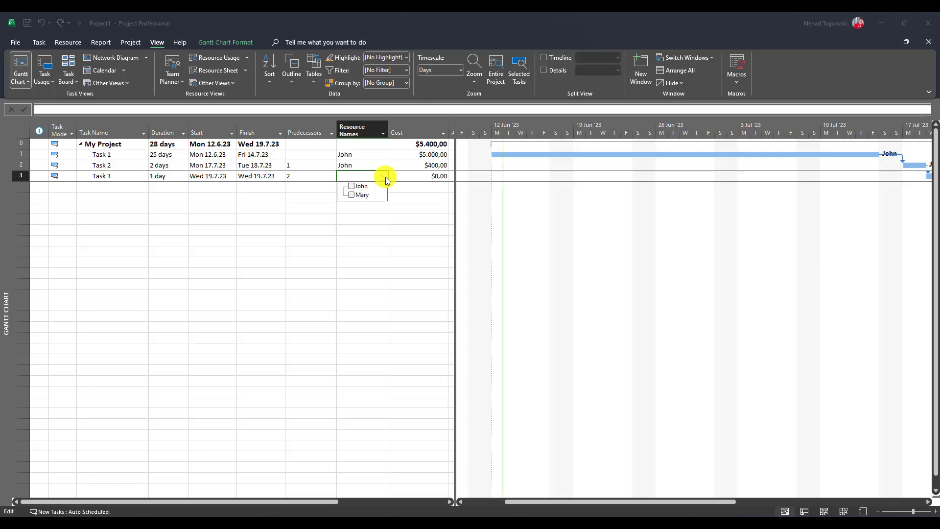
click(352, 186)
key(Return)
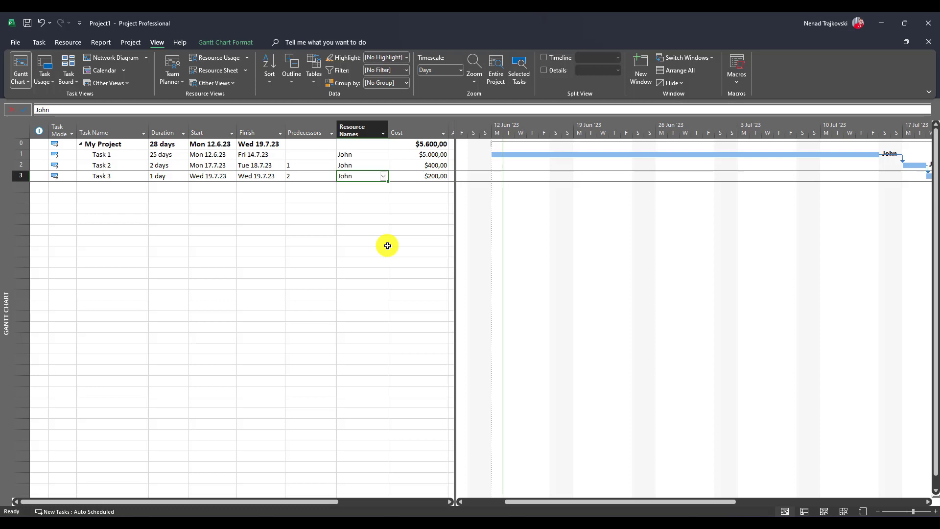
click(219, 73)
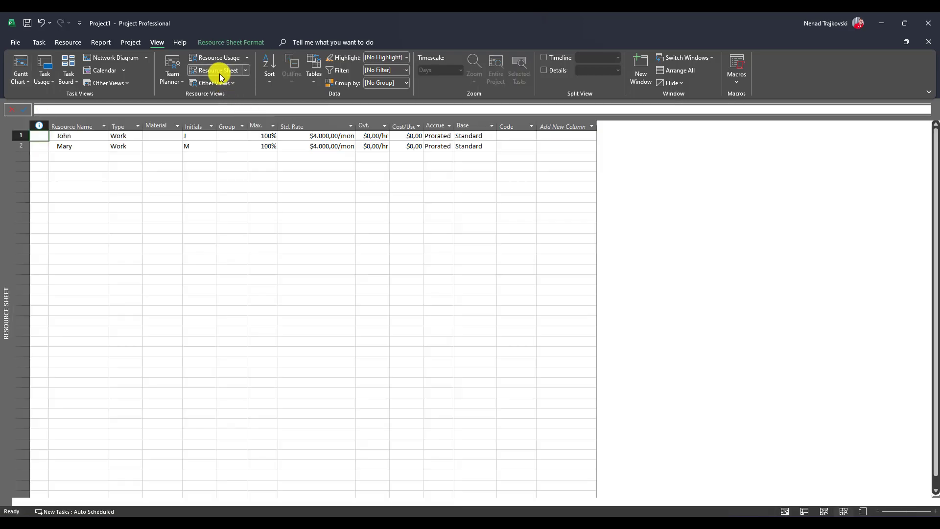
click(323, 135)
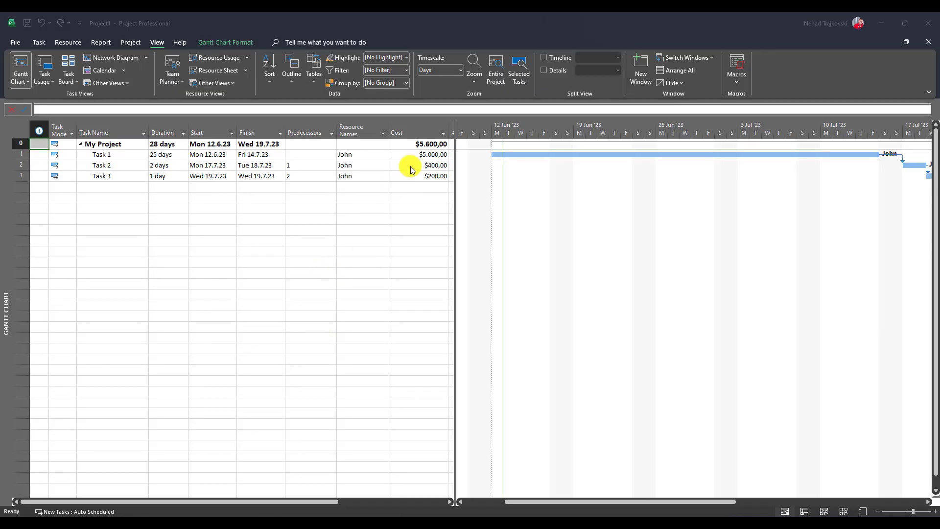
click(411, 157)
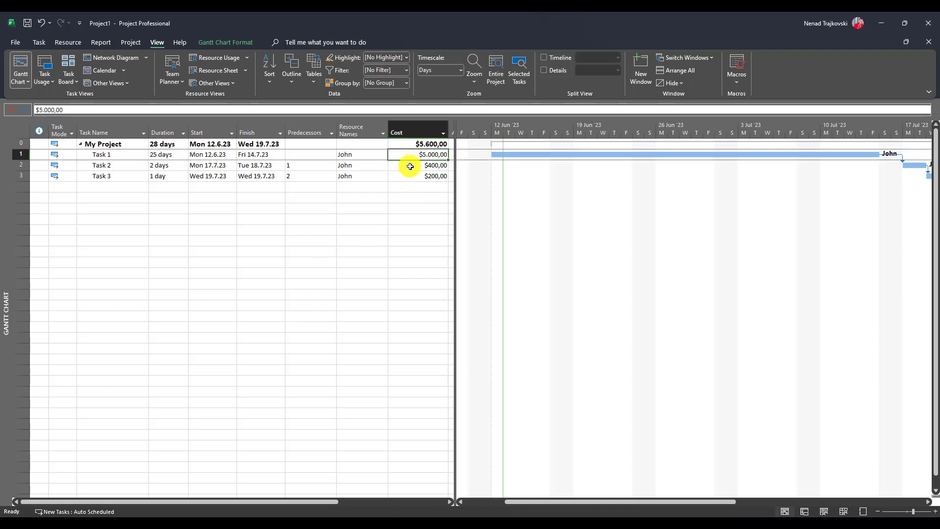
click(411, 166)
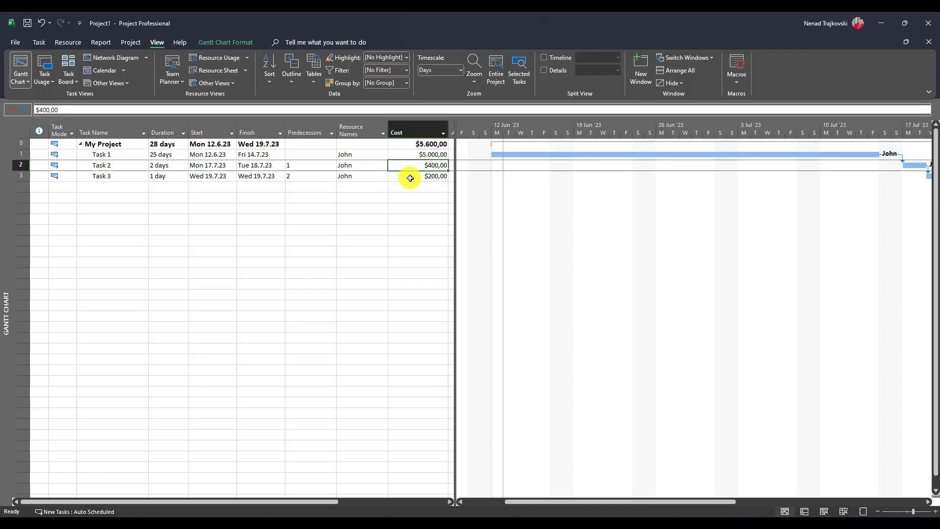
click(410, 178)
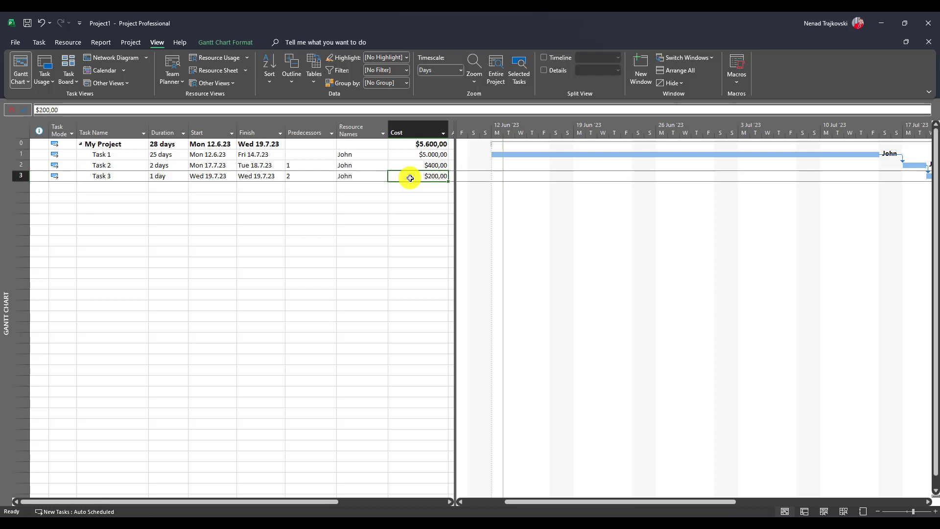
click(167, 167)
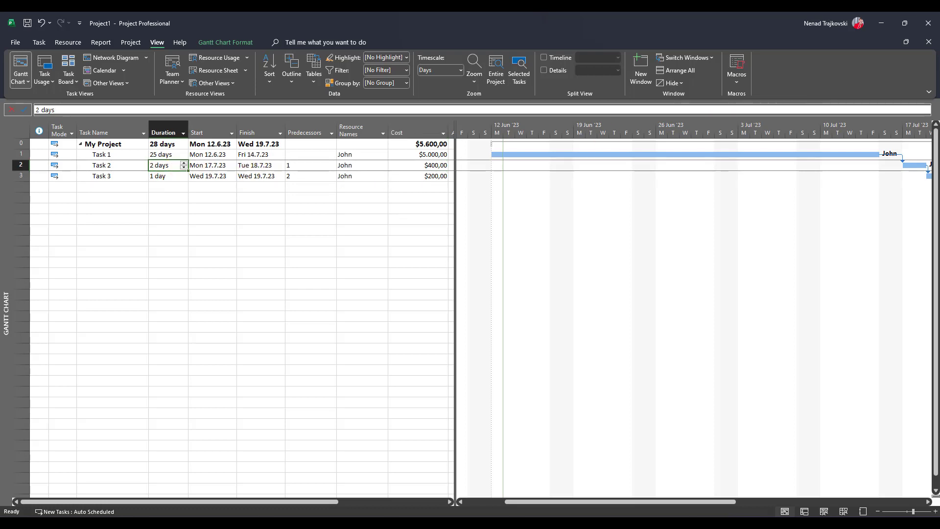
- Extend Task 2 to 10 days, then check resource rates on the Resource Sheet
text(10)
key(Return)
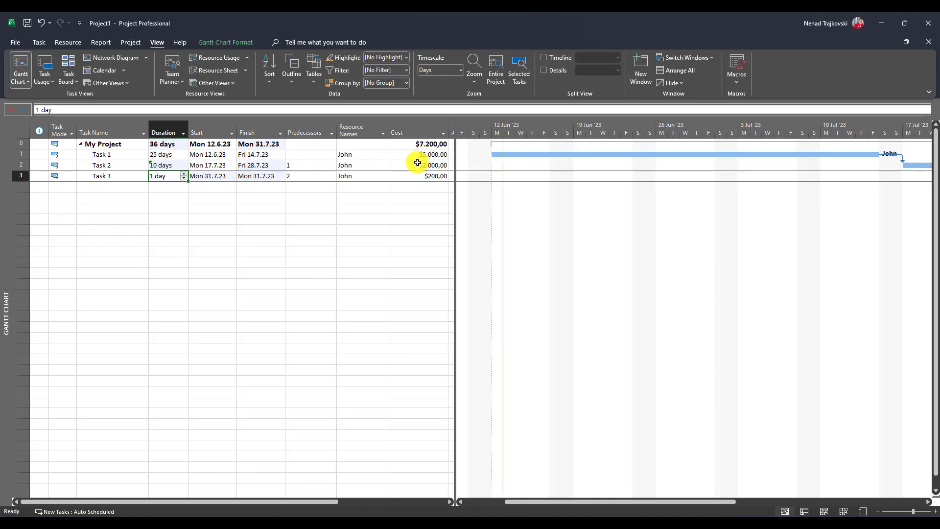
click(219, 72)
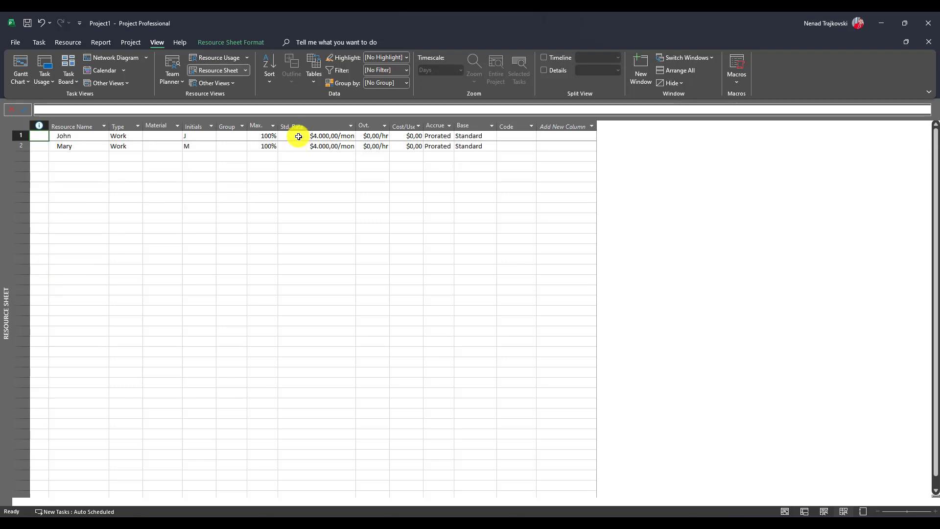
click(25, 62)
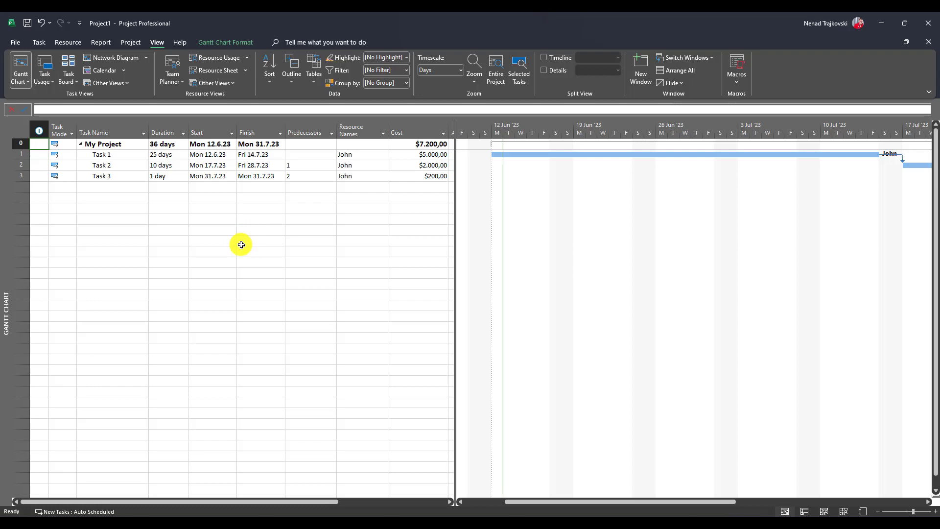
click(11, 39)
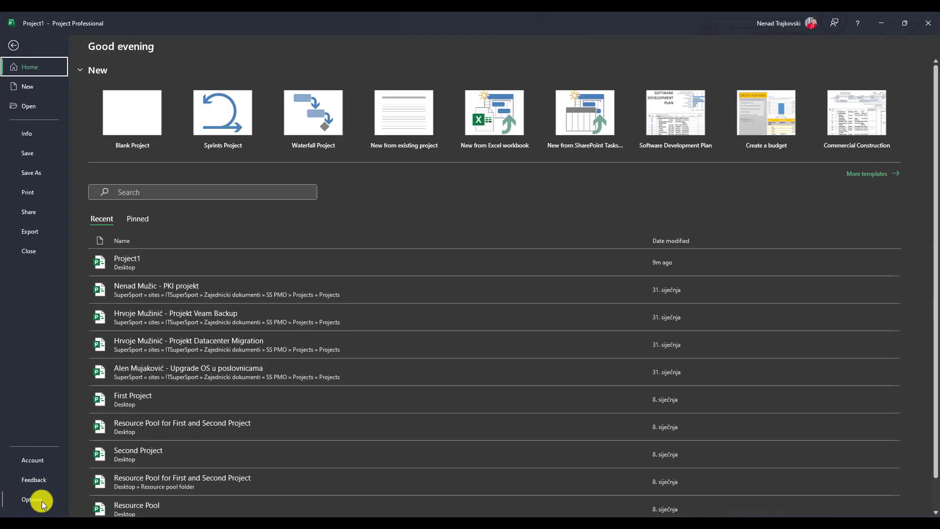
click(32, 499)
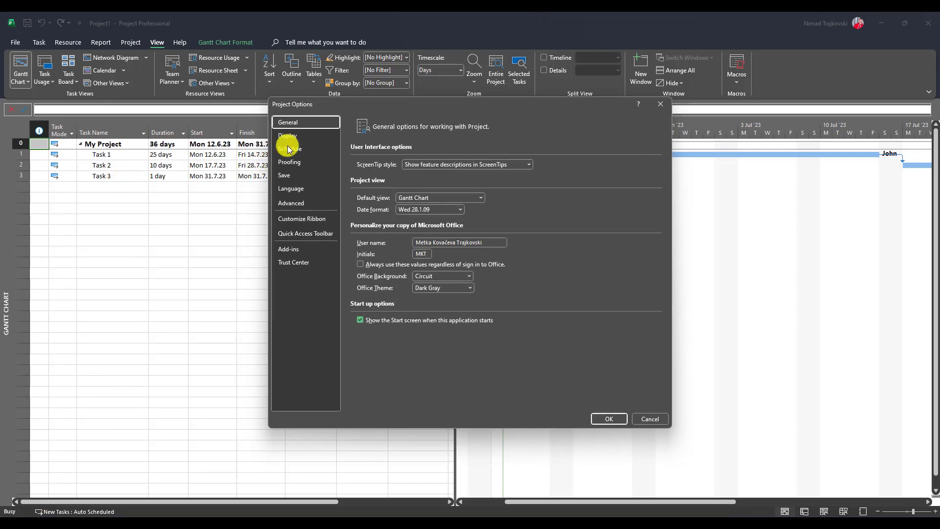
click(289, 149)
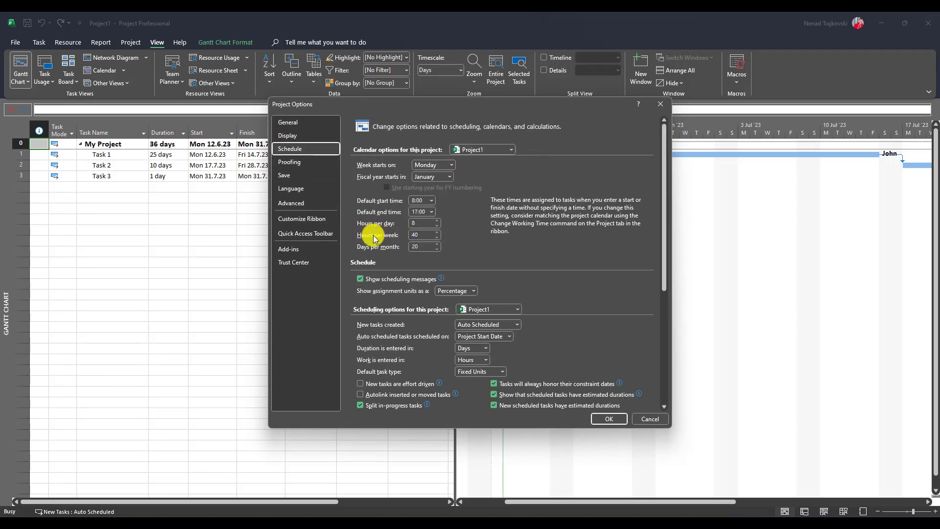
double_click(424, 246)
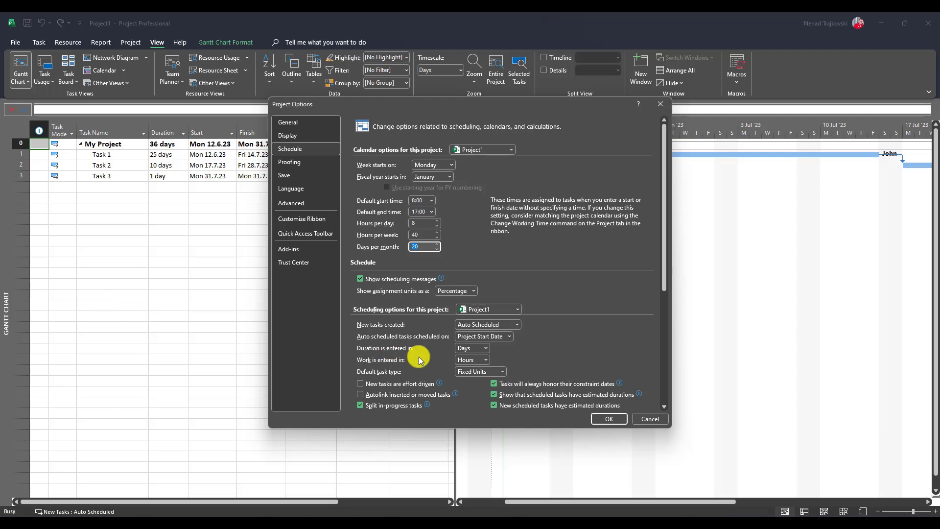
click(647, 418)
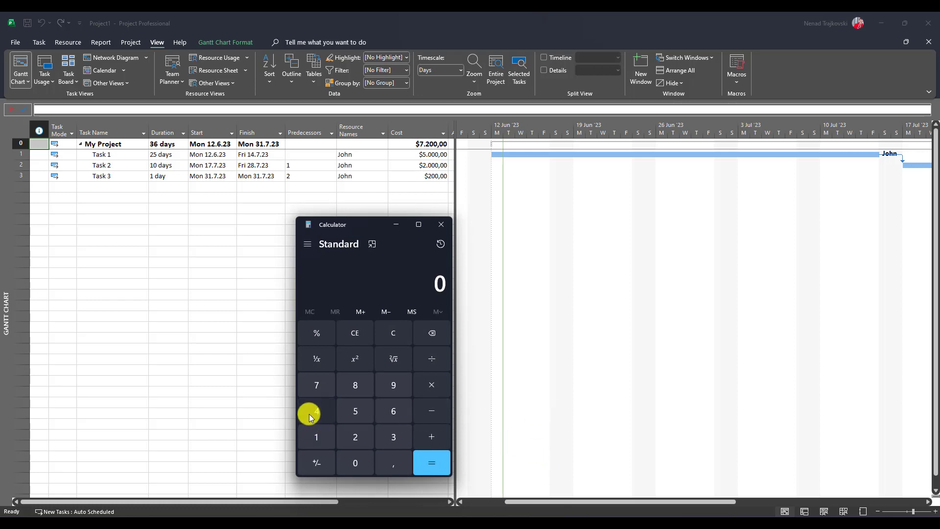
- Compute 4000 ÷ 20 = 200 in Calculator and store it in memory
click(311, 411)
click(359, 464)
click(359, 464)
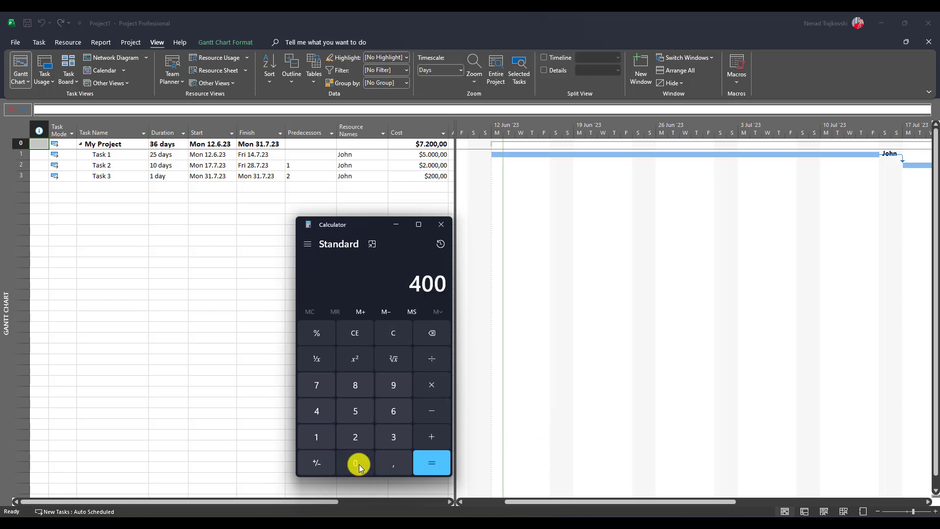
click(360, 464)
click(433, 360)
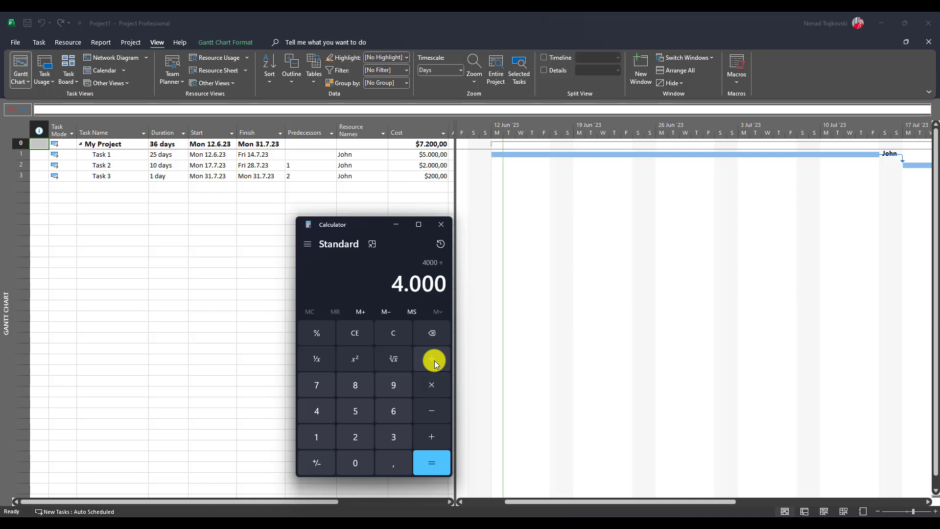
click(361, 435)
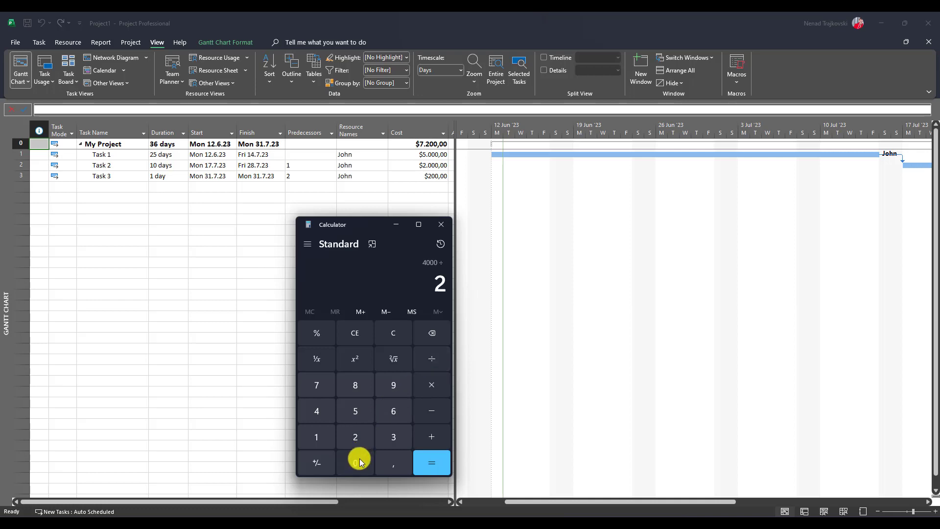
click(362, 462)
click(435, 459)
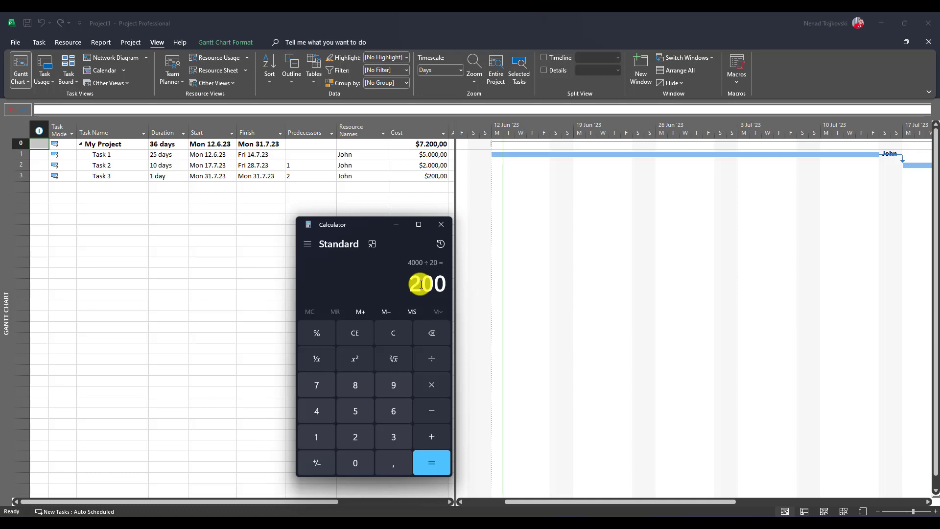
click(362, 311)
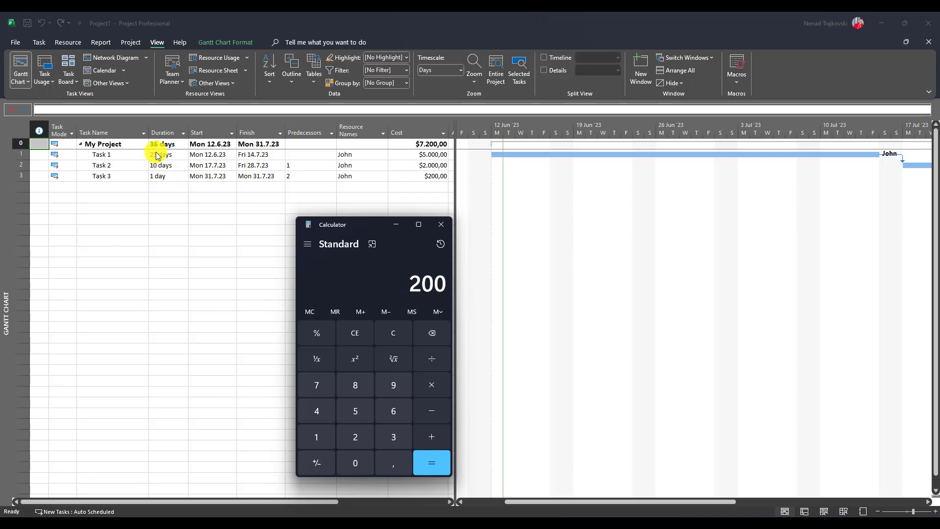
- Multiply 200 by 25 to get 5.000, matching Task 1's $5.000,00 cost
click(432, 387)
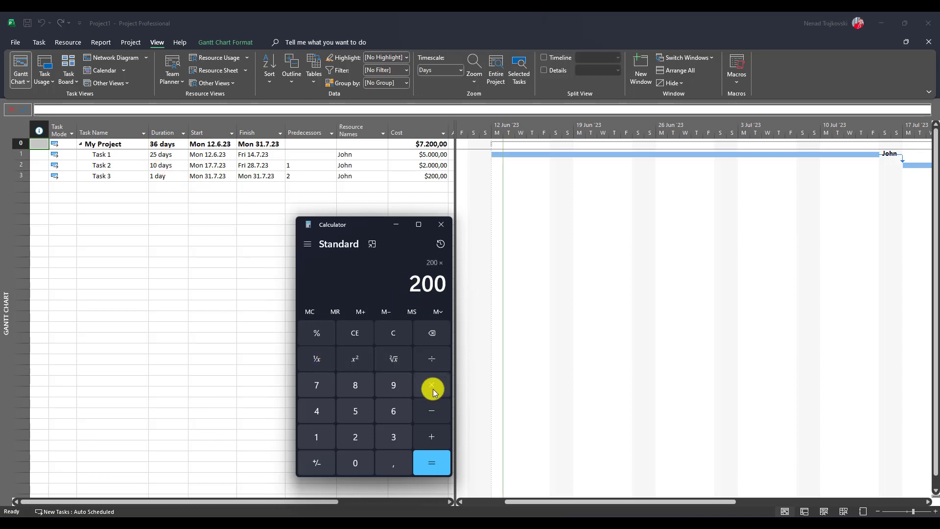
click(364, 436)
click(362, 411)
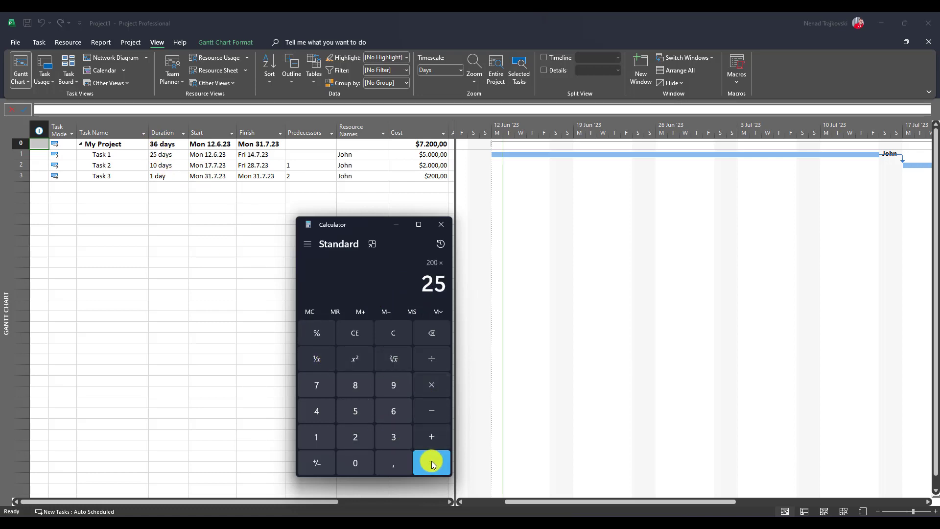
click(432, 460)
click(430, 154)
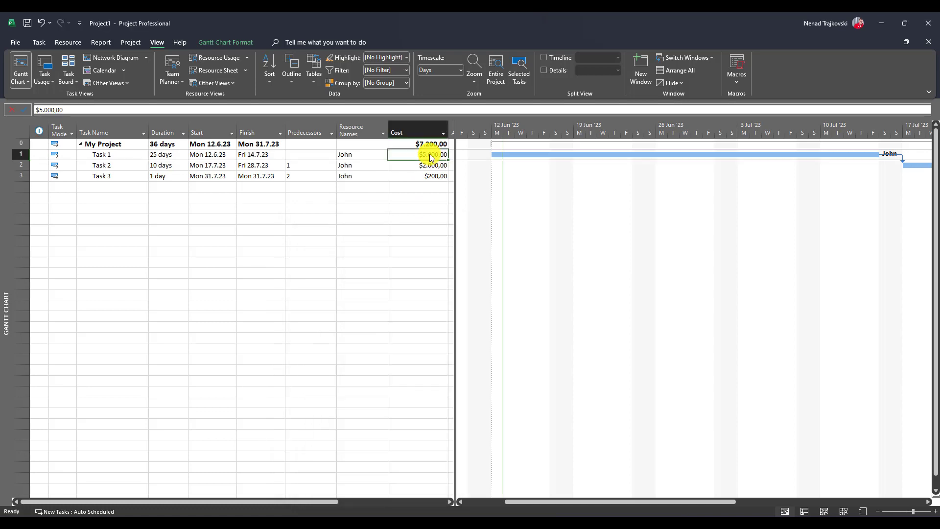
- Recall 200 from memory and compute 200 × 10 = 2.000
key(alt+Tab)
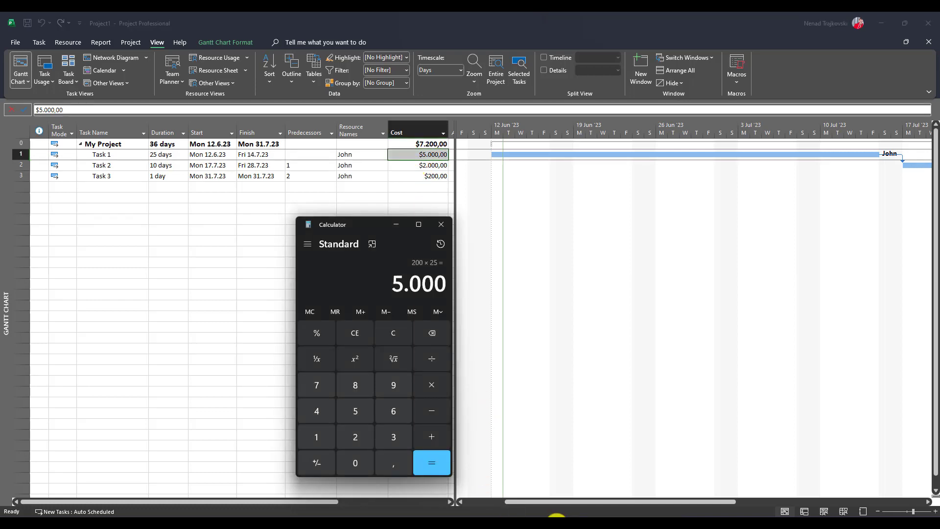
click(345, 312)
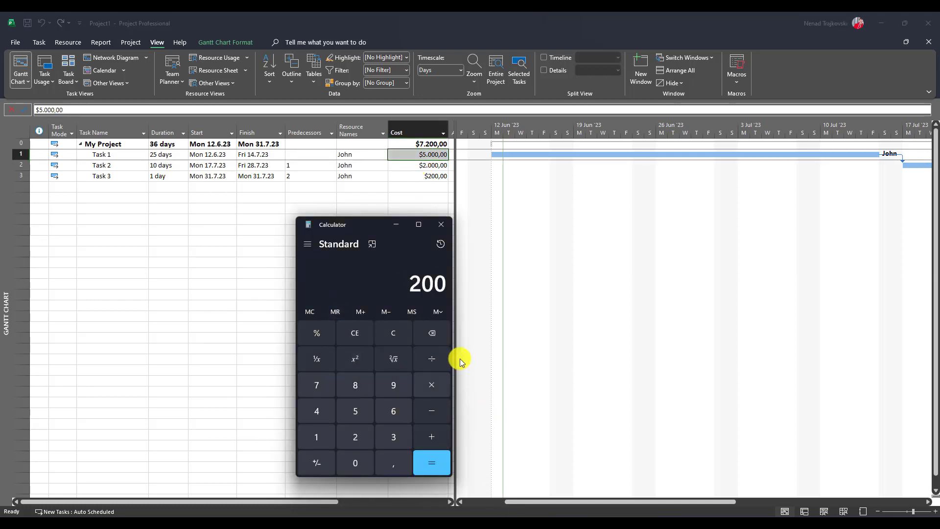
click(439, 381)
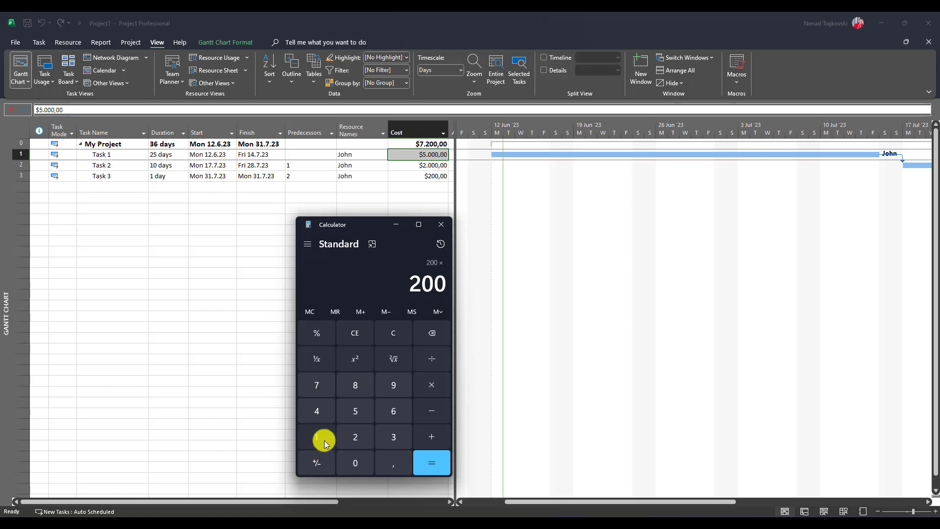
click(318, 433)
click(355, 465)
click(430, 461)
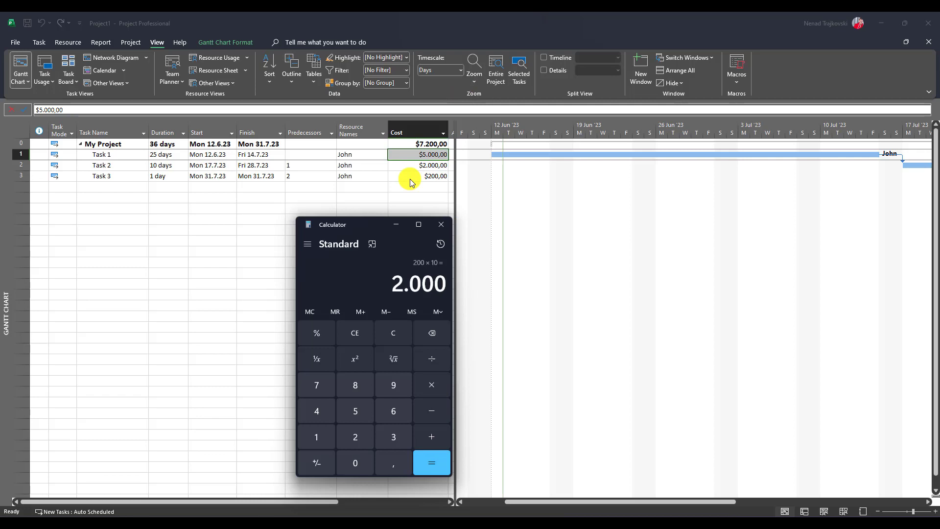
click(159, 178)
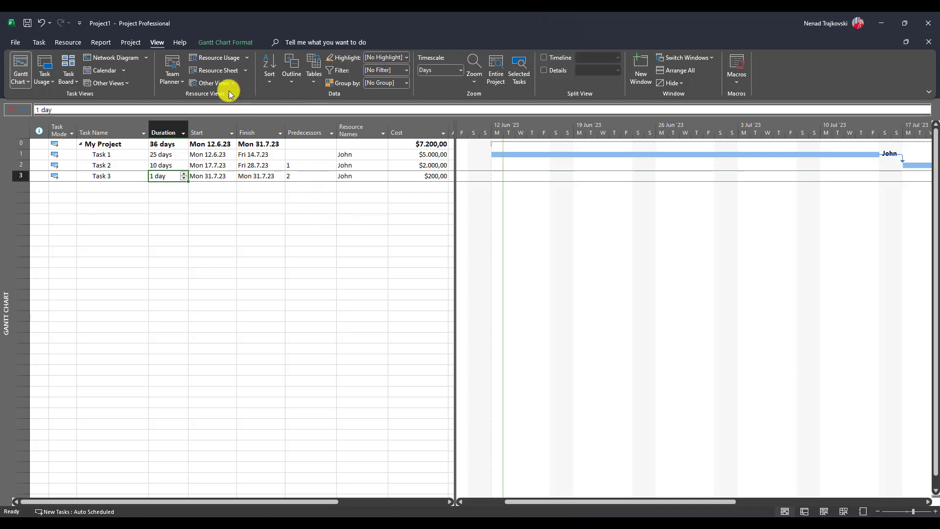
click(227, 71)
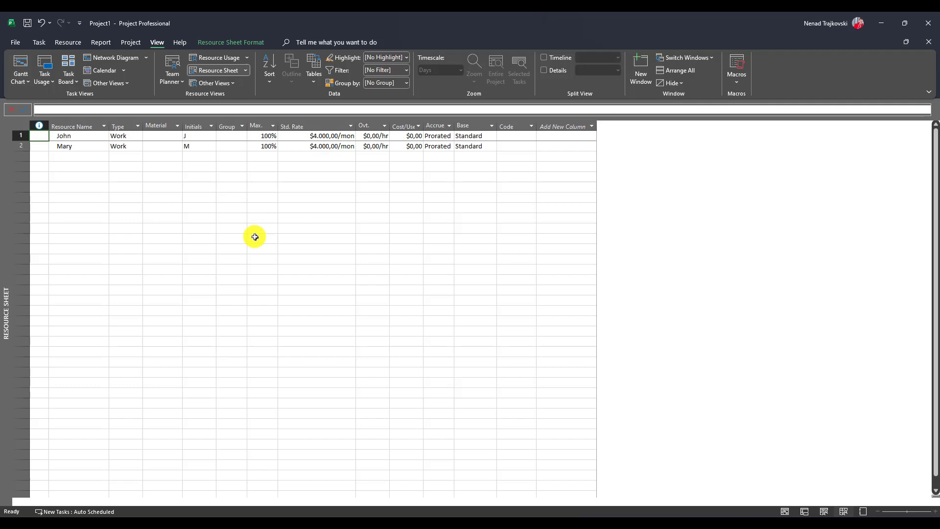
click(20, 65)
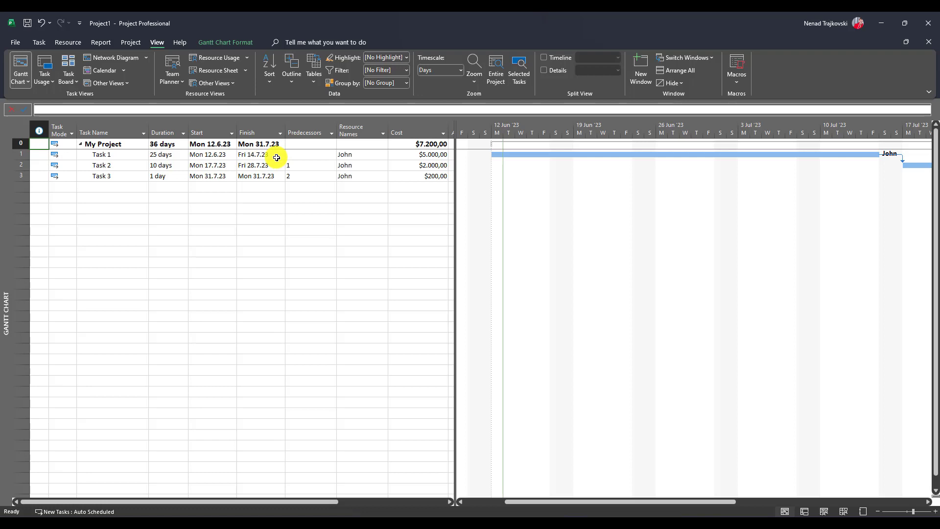
- In the Cost table, give Task 1 a fixed cost of $4.000,00
click(18, 155)
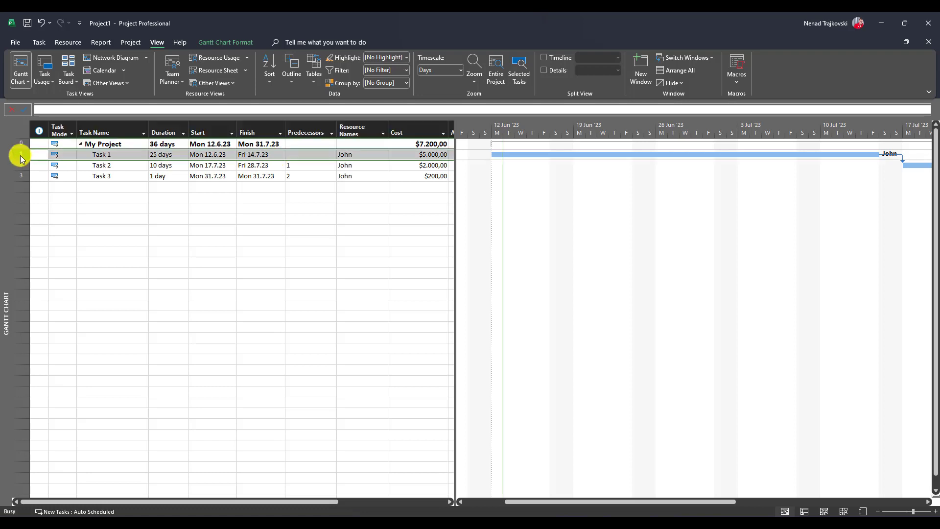
double_click(21, 160)
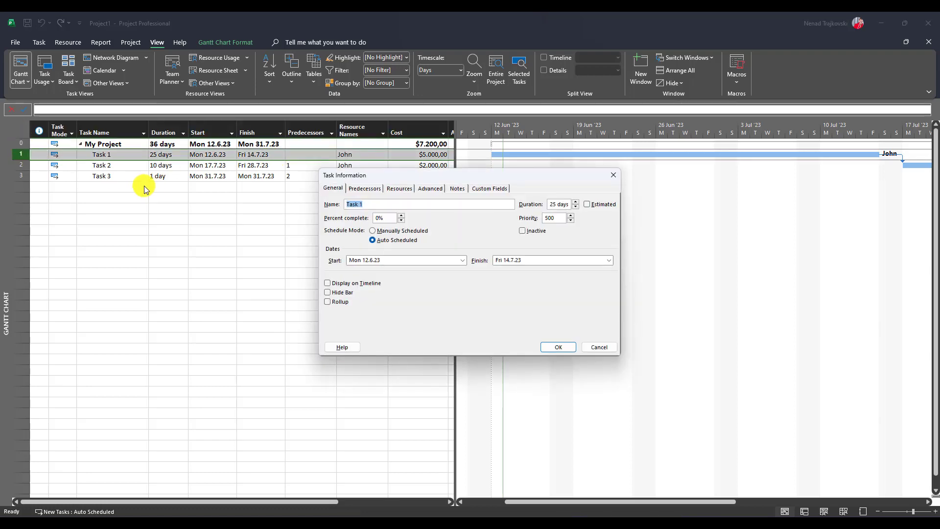
key(Escape)
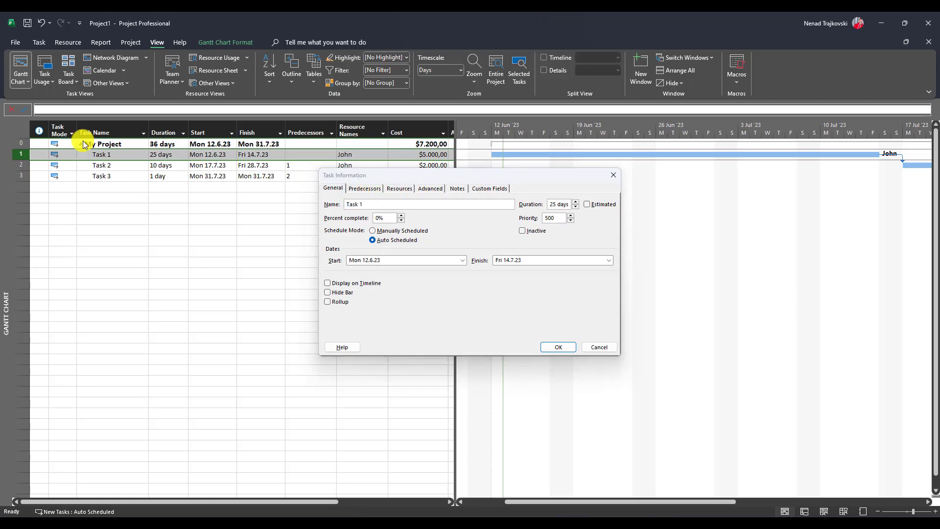
right_click(27, 128)
click(53, 151)
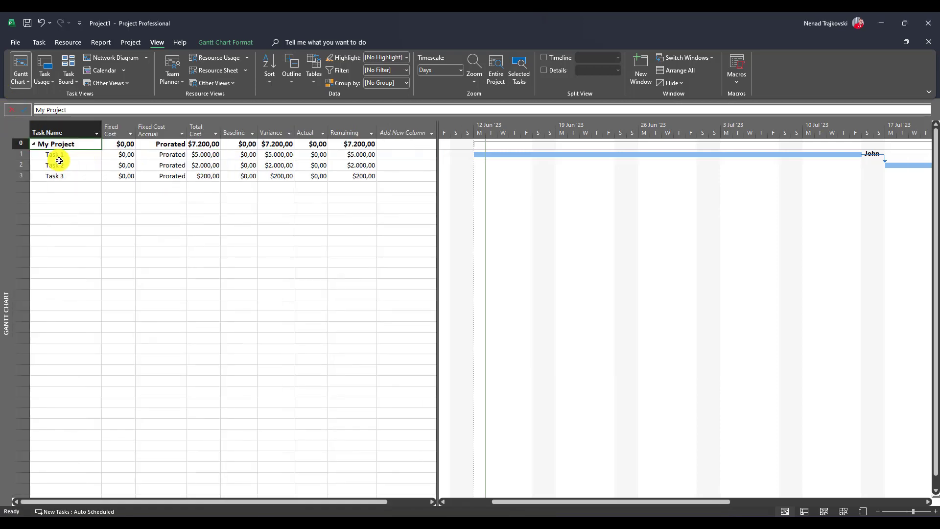
click(125, 155)
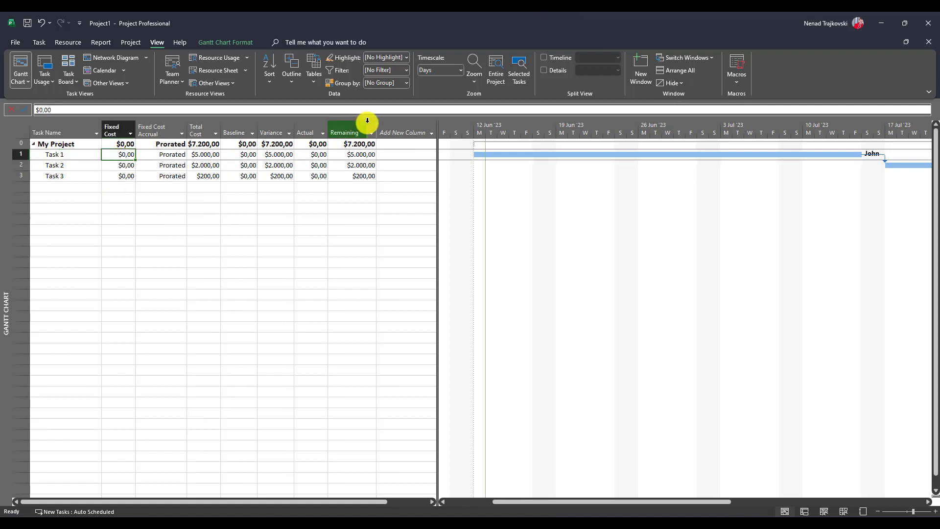
text(400)
key(Return)
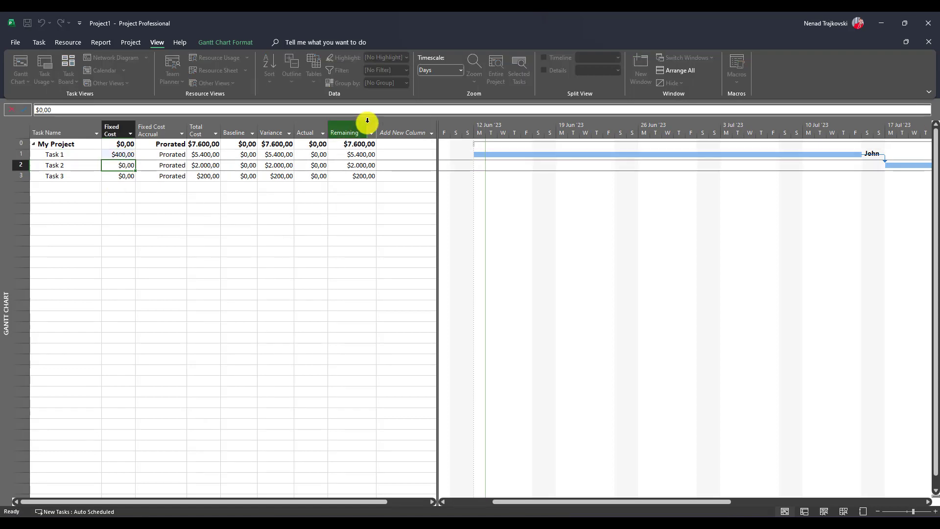
key(Up)
text(4000)
key(Return)
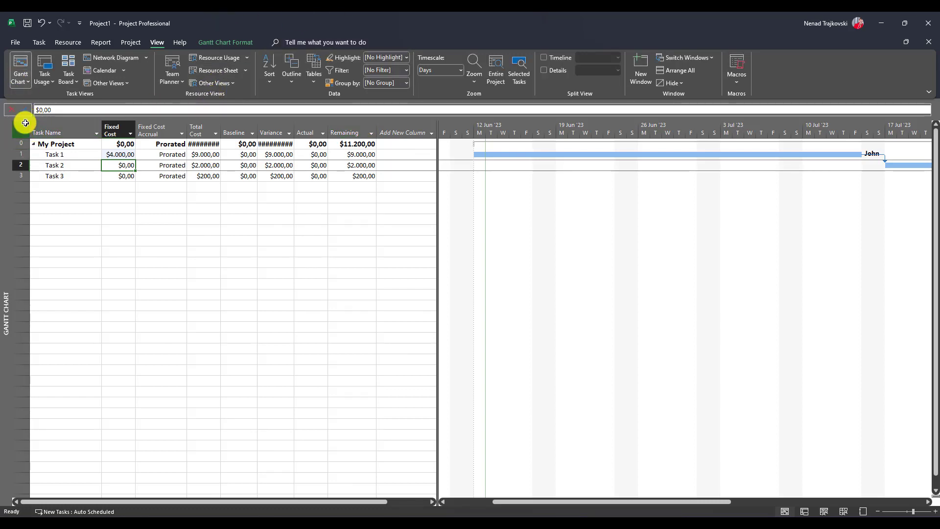
- Switch the task sheet back to the Entry table
right_click(25, 123)
click(41, 162)
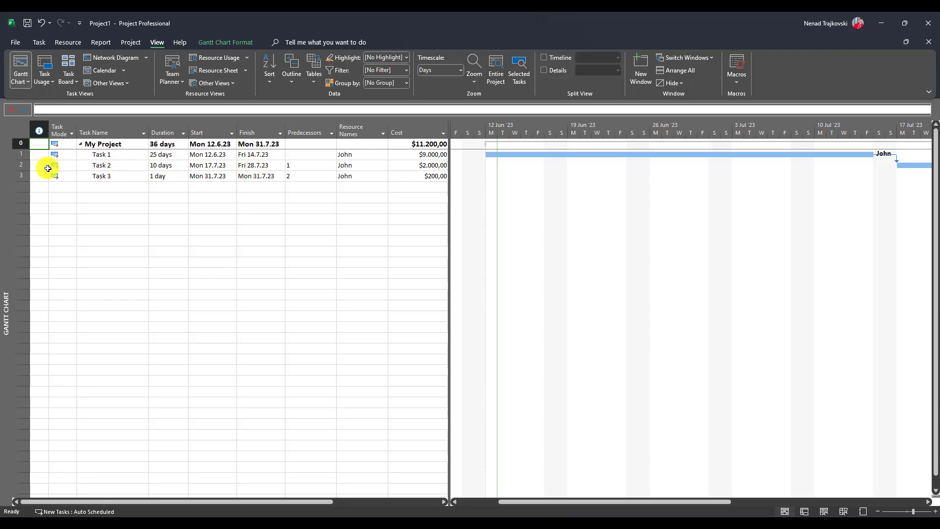
click(24, 165)
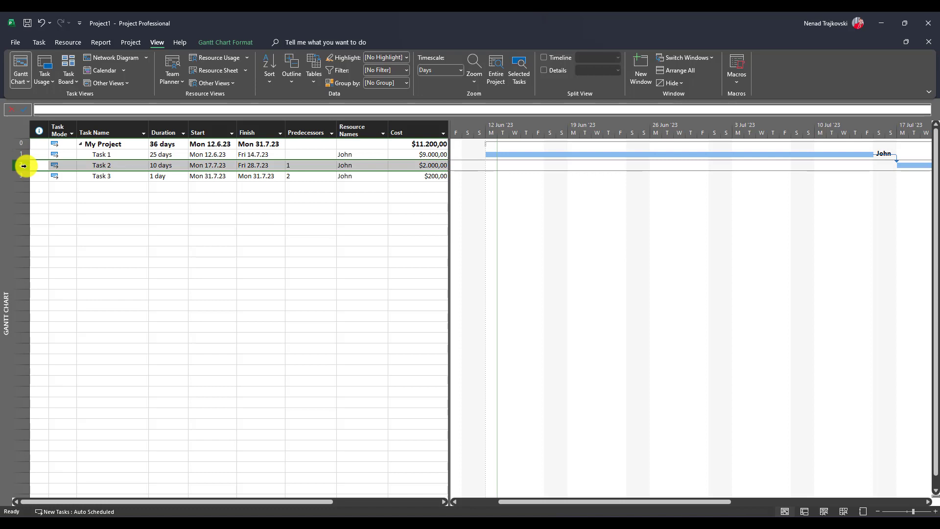
- Give Task 2 a $4.000,00 fixed cost in the Cost table, then return to Entry
click(21, 131)
right_click(21, 131)
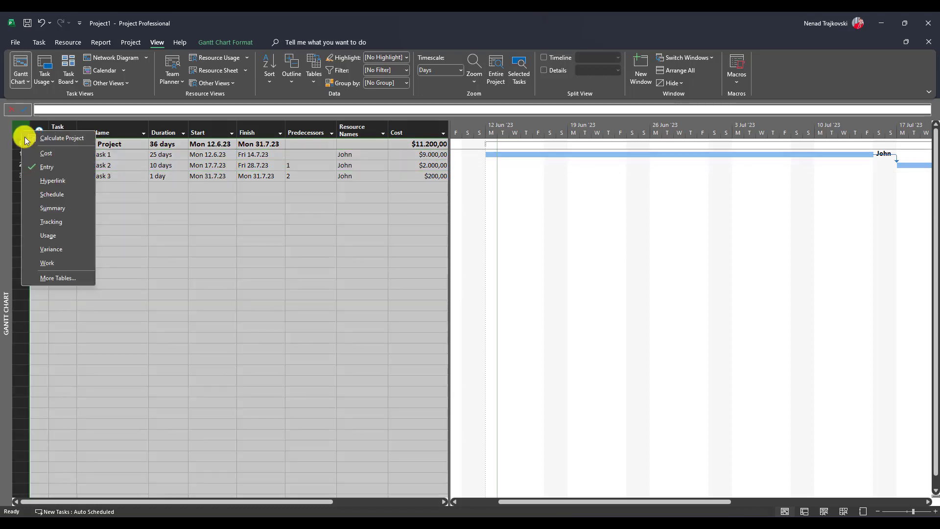
click(53, 156)
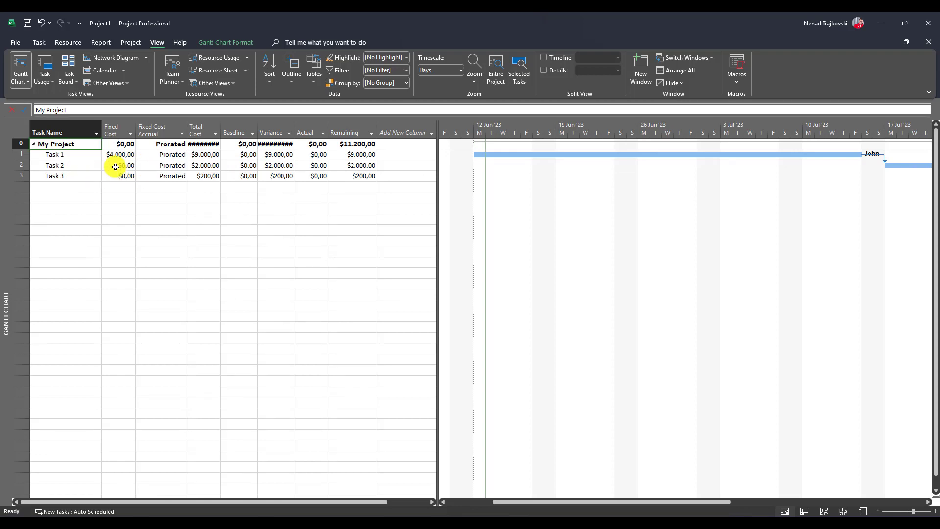
click(118, 165)
text(4000)
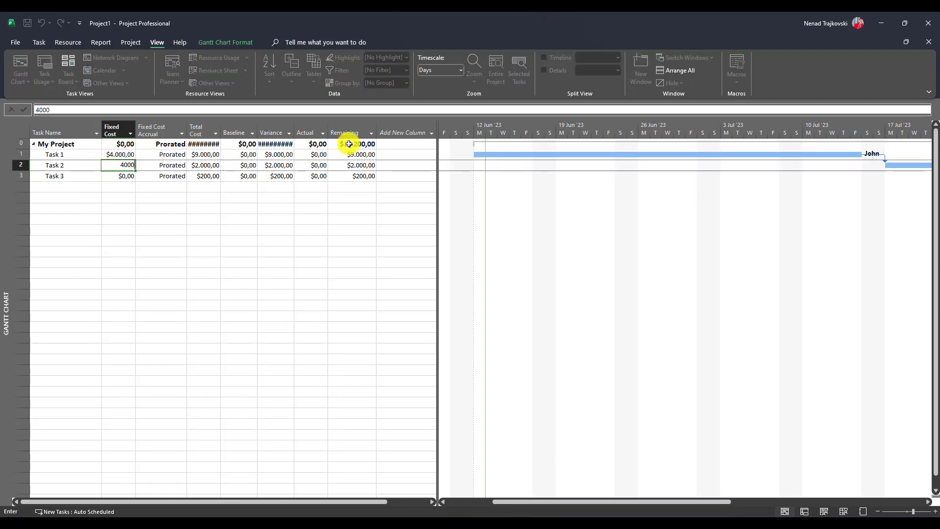
key(Return)
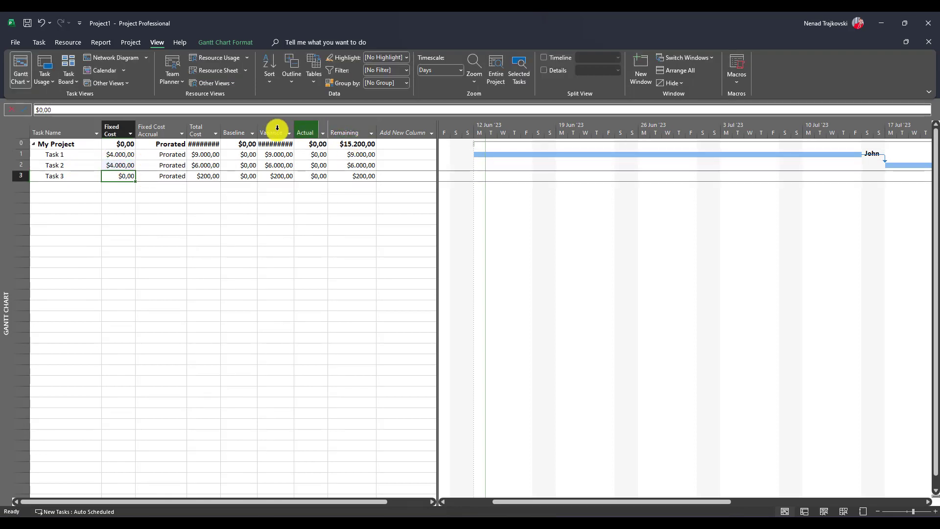
click(19, 132)
right_click(21, 134)
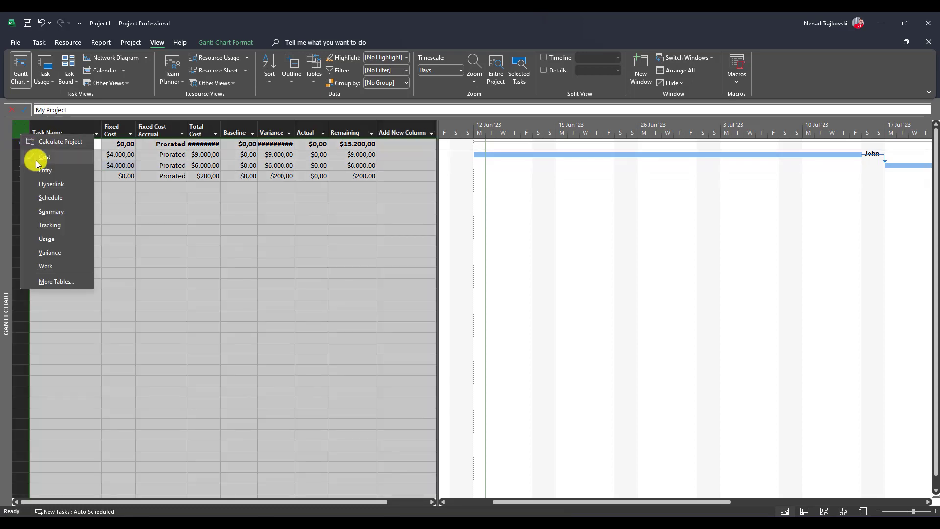
click(45, 171)
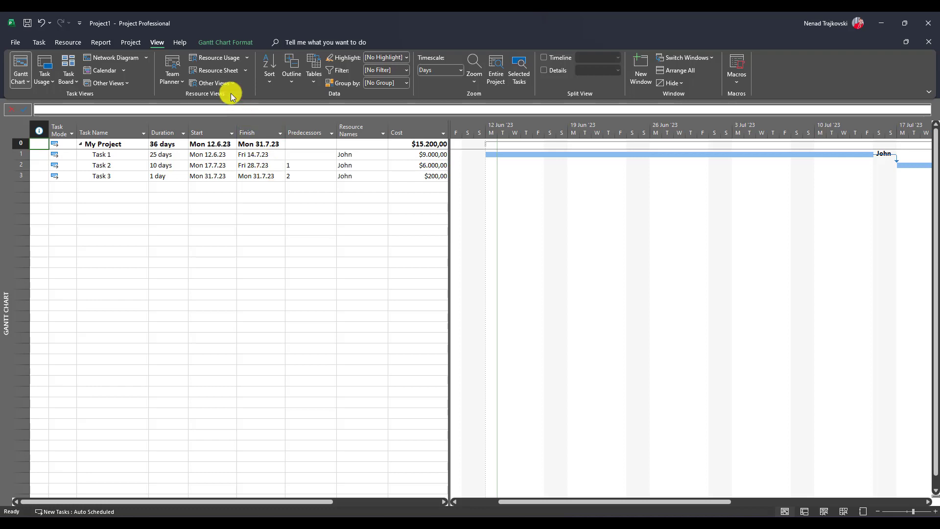
- Set John's standard rate to $0,00/hr on the Resource Sheet
click(223, 74)
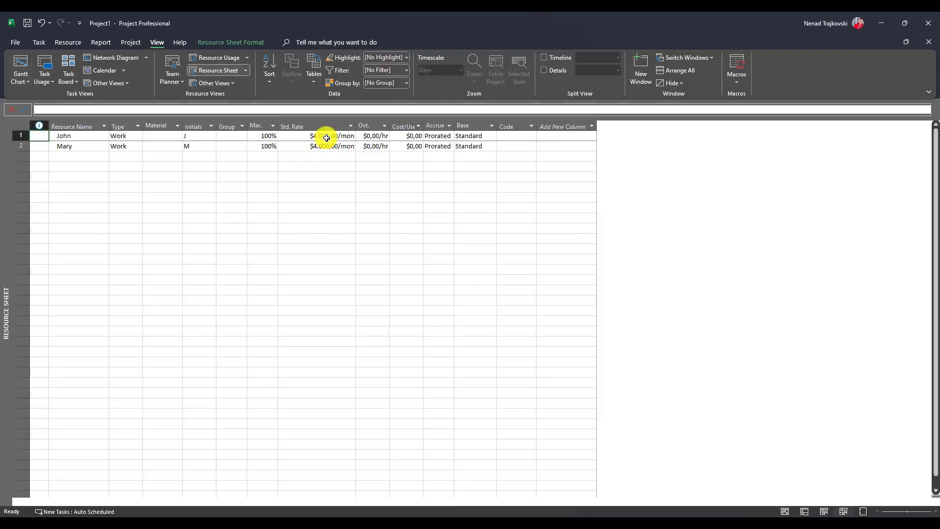
click(335, 136)
text(0)
key(Return)
text(0)
key(Return)
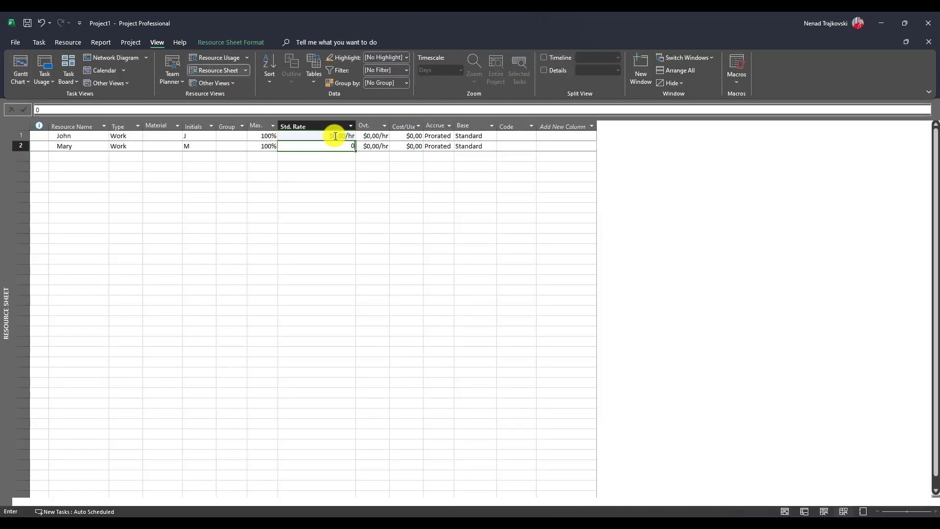
click(22, 67)
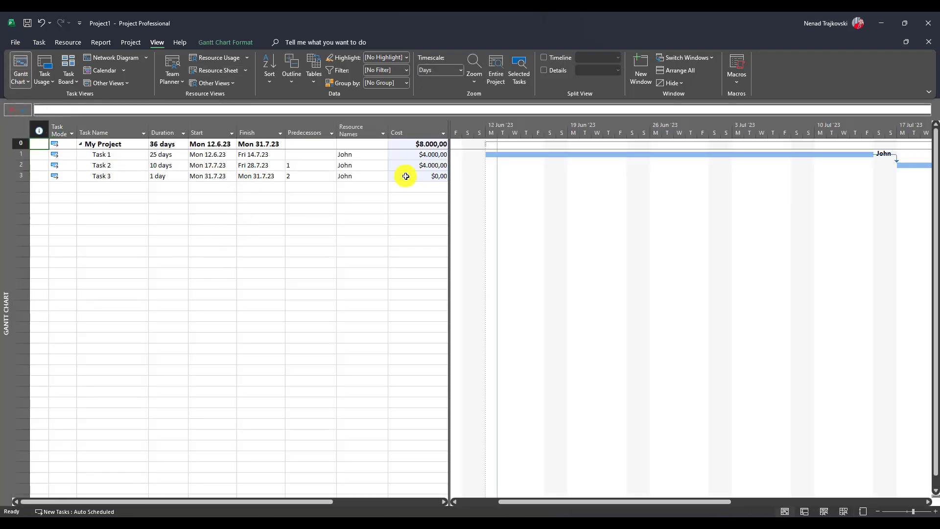